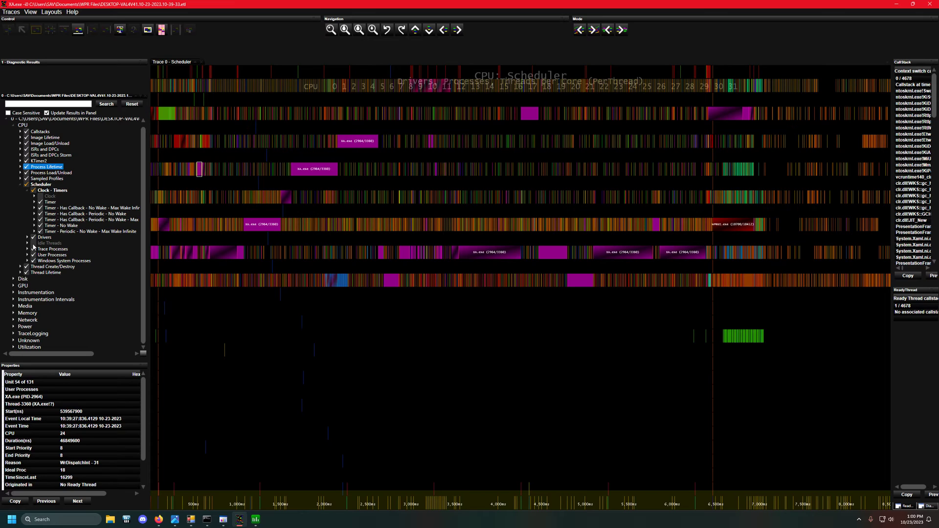
# - In the process manager, select the system processes from wininit.exe through sppsvc.exe
pyautogui.click(255, 520)
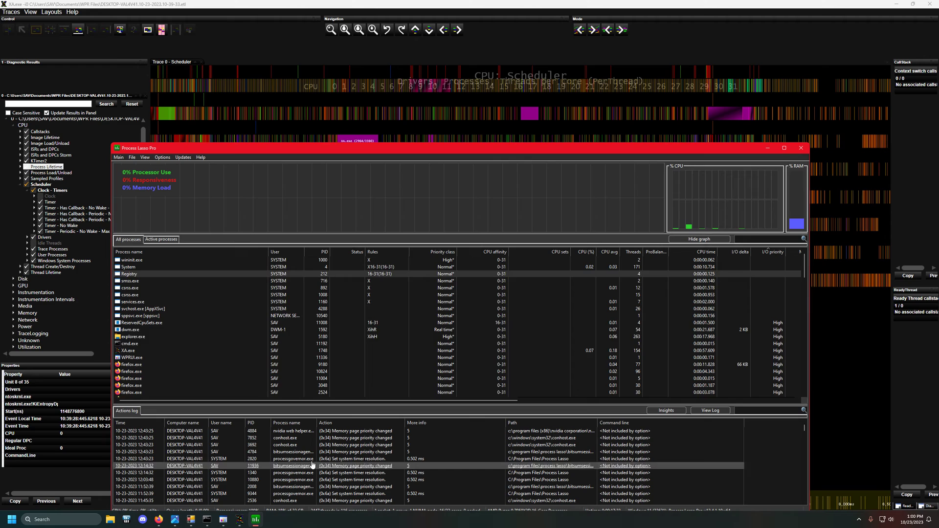
pyautogui.click(424, 262)
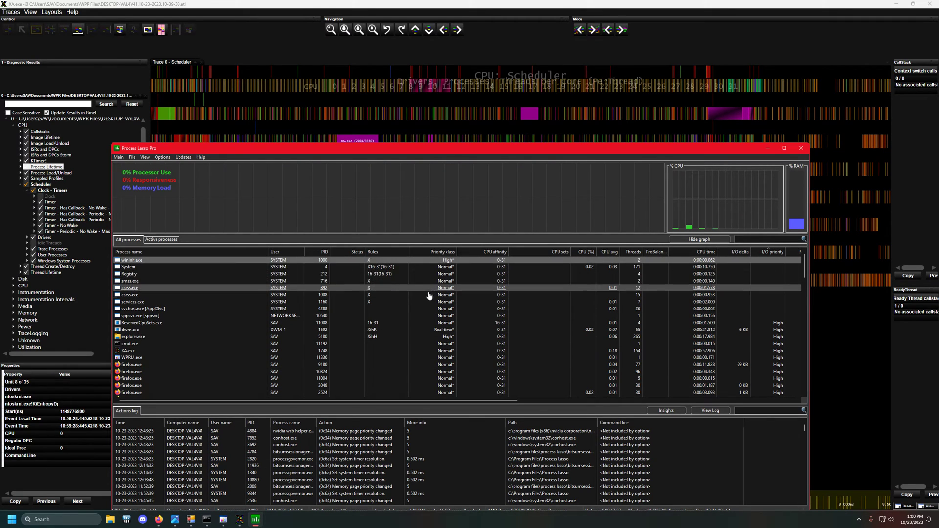
pyautogui.keyDown('shift'); pyautogui.click(436, 316); pyautogui.keyUp('shift')
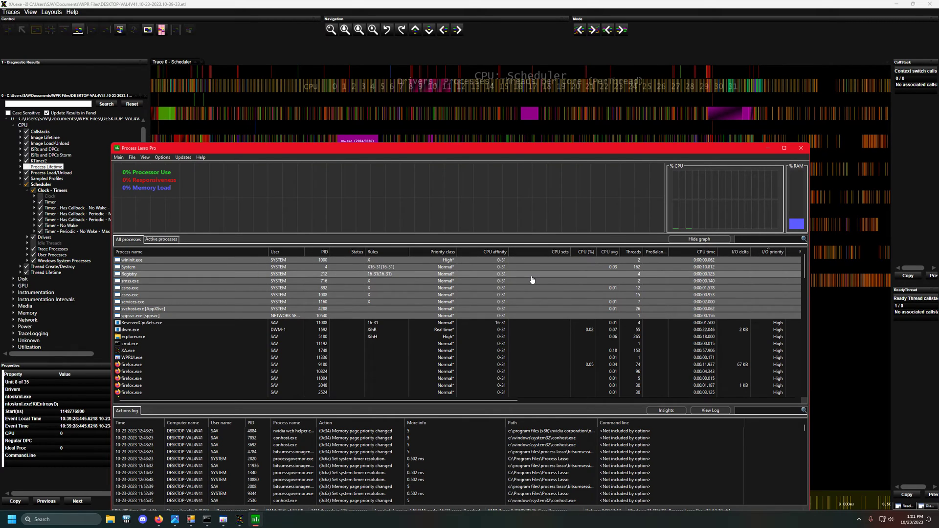
pyautogui.scroll(-2, 533, 280)
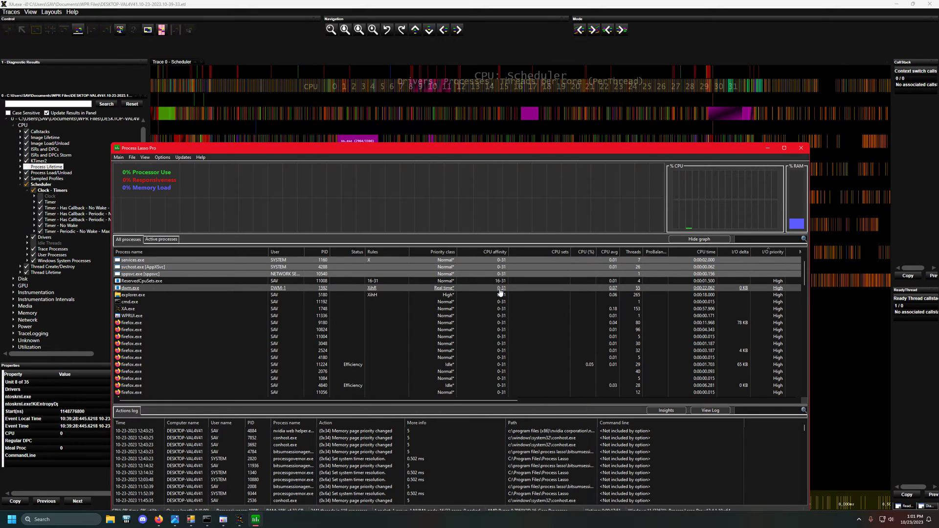
pyautogui.scroll(2, 499, 290)
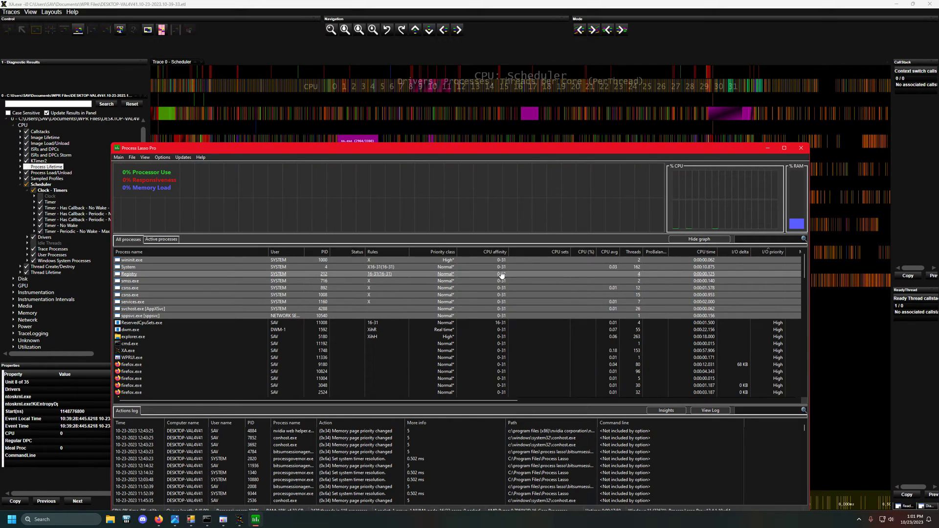
# - Hide the process manager, restore ReservedCpuSets, and review its checked CPUs
pyautogui.click(767, 148)
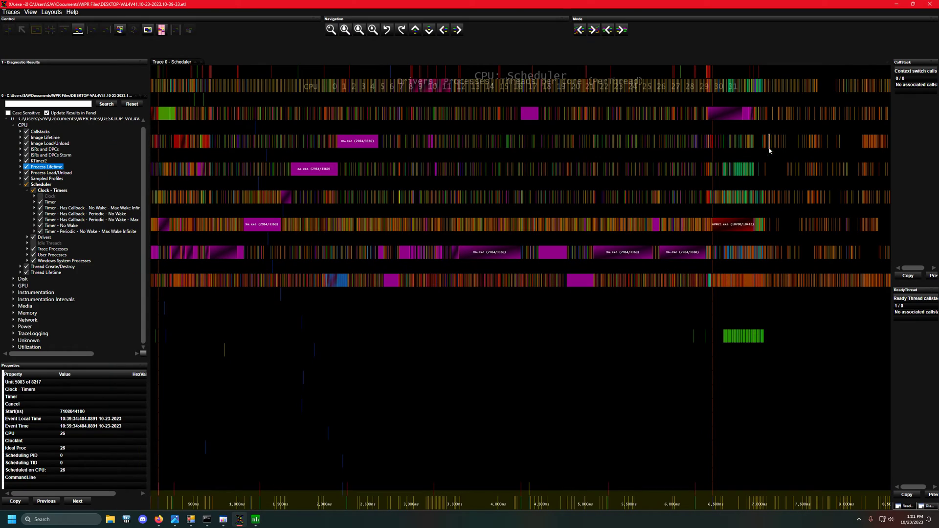
pyautogui.moveTo(192, 523)
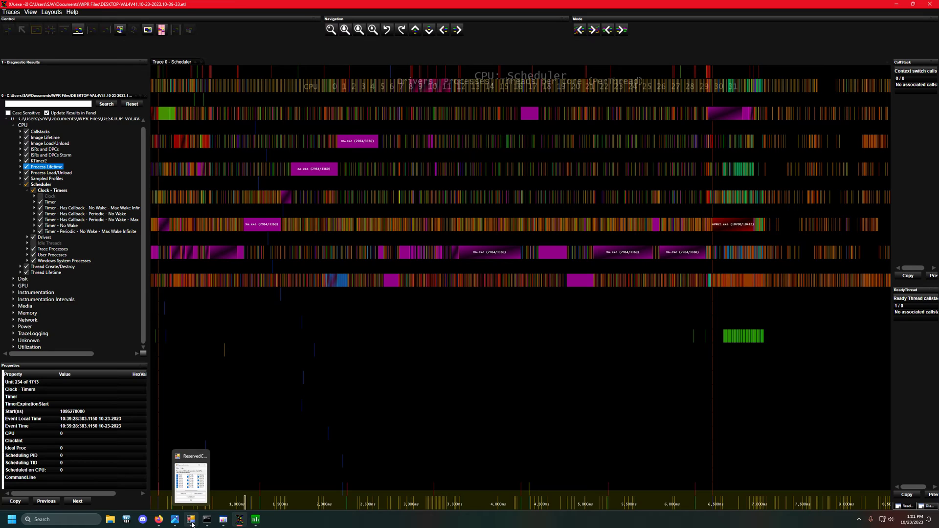
pyautogui.click(191, 523)
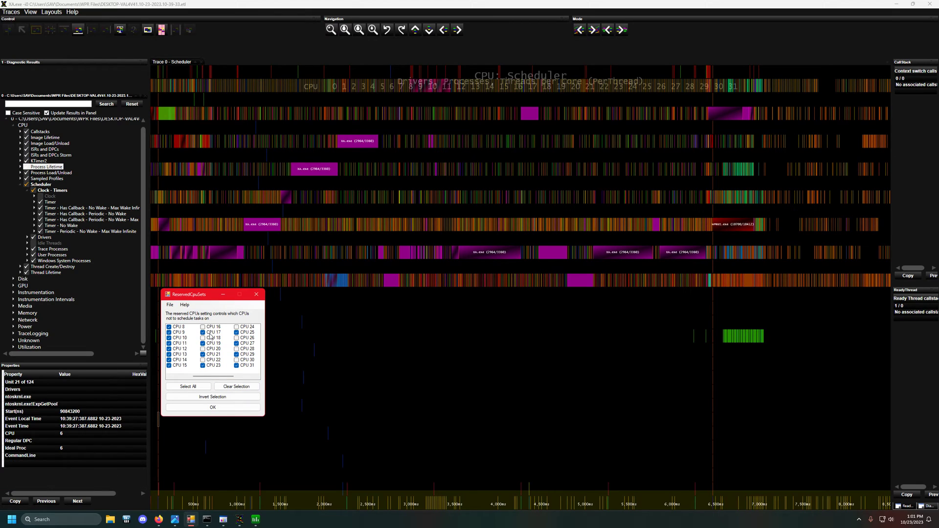
pyautogui.moveTo(215, 375); pyautogui.dragTo(186, 376)
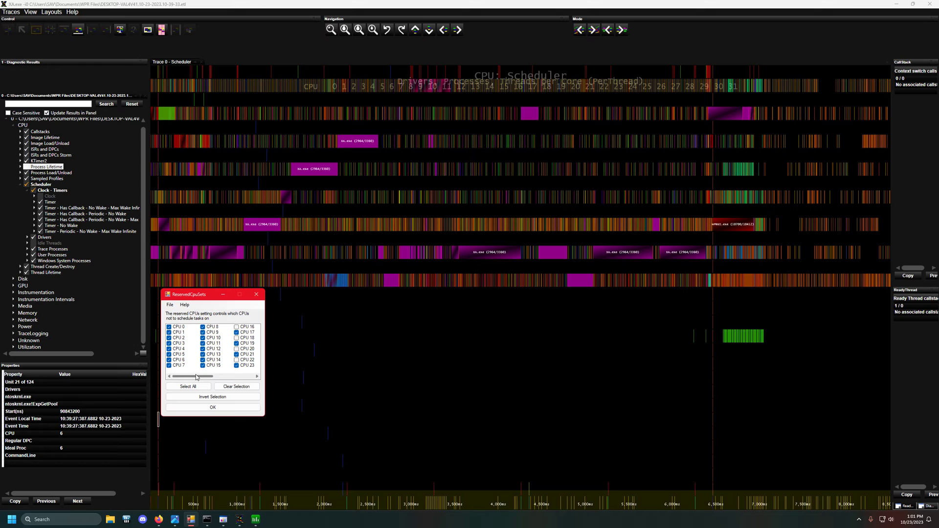
pyautogui.moveTo(197, 377); pyautogui.dragTo(221, 382)
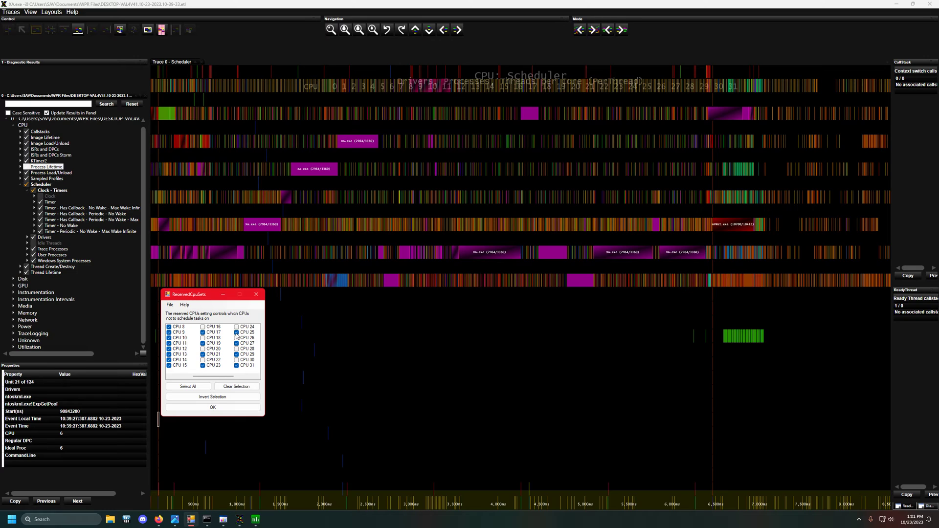
pyautogui.moveTo(224, 375); pyautogui.dragTo(192, 376)
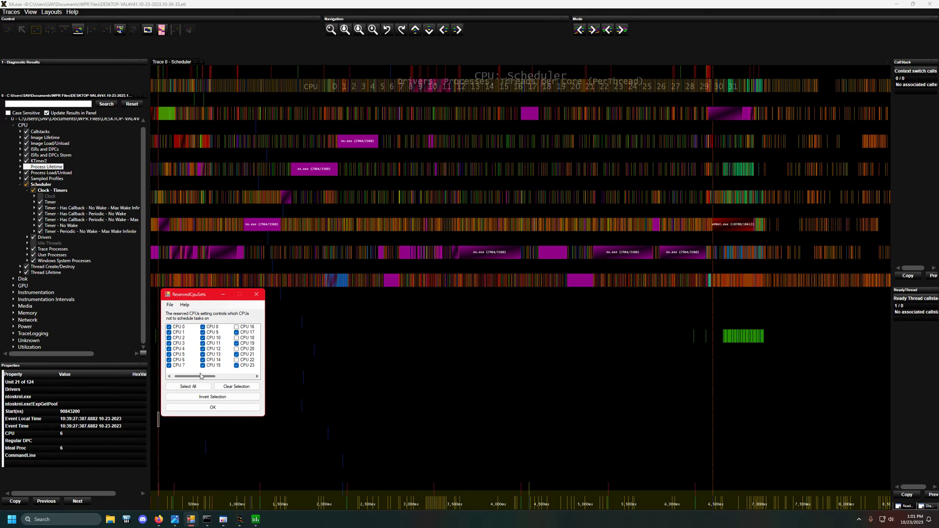
# - Inspect a kernel driver event on CPU 0, a clock timer event, and a driver event on CPU 13
pyautogui.click(712, 433)
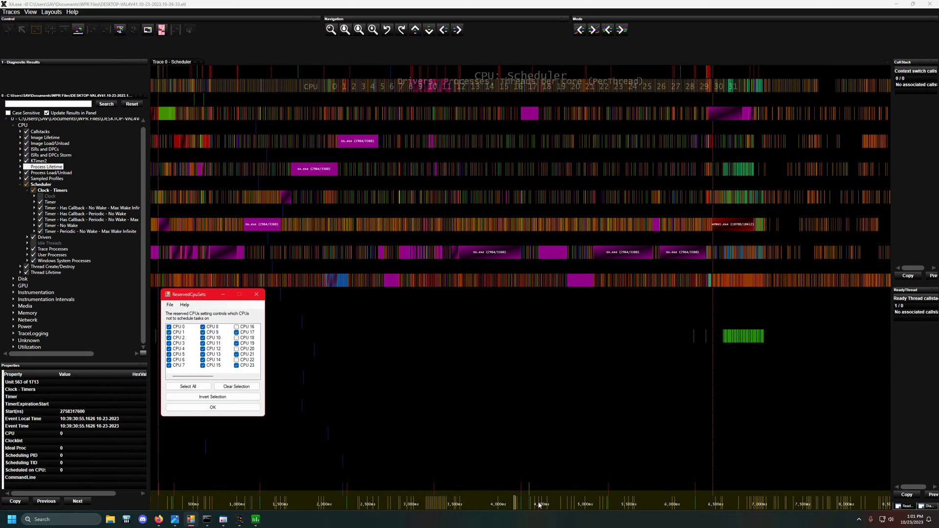
pyautogui.click(458, 504)
pyautogui.click(291, 339)
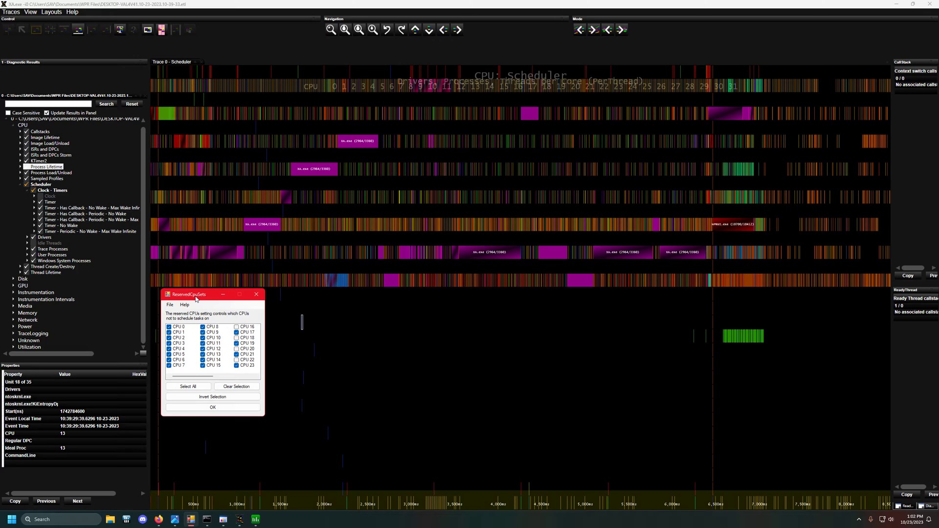
# - Bring the browser with the ReservedCpuSets GitHub repository page in front of the trace
pyautogui.click(159, 519)
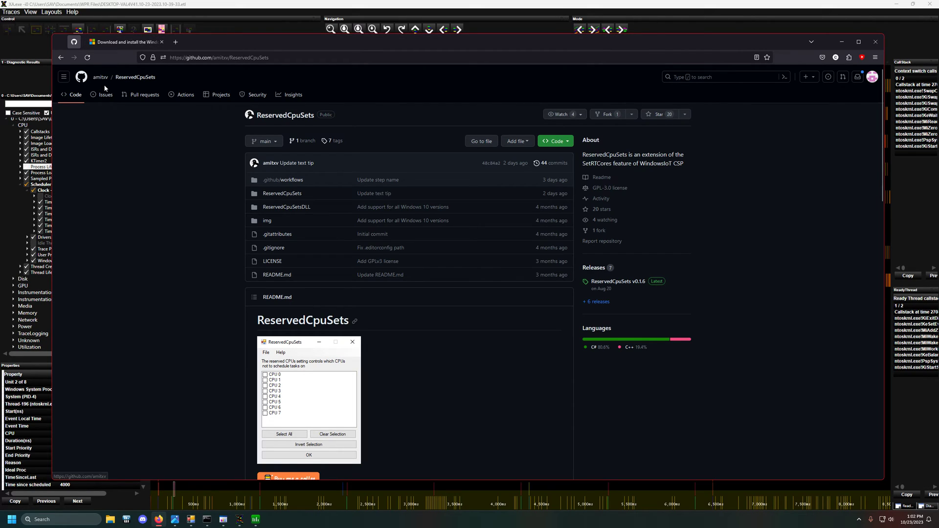
pyautogui.moveTo(100, 79)
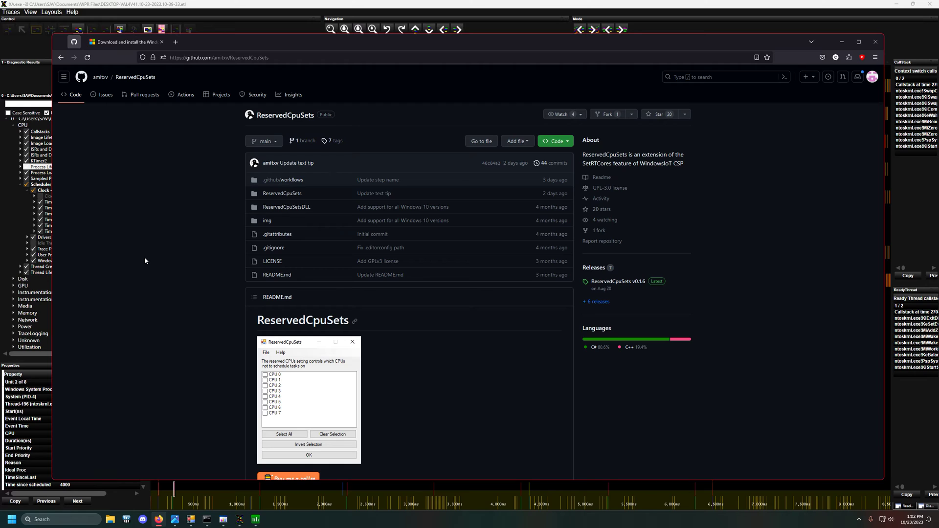
# - Minimize the browser, inspect an XA.exe thread event, and hide the ReservedCpuSets dialog
pyautogui.click(842, 42)
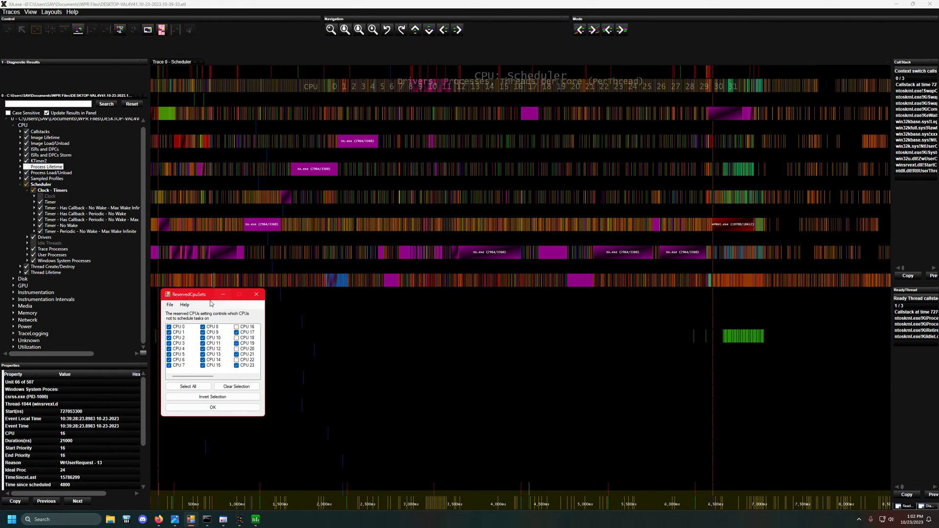
pyautogui.click(196, 280)
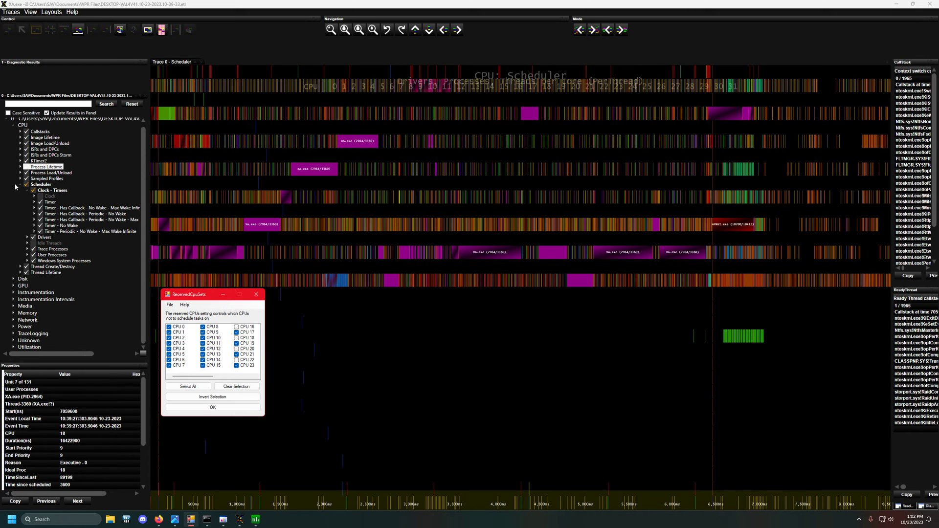
pyautogui.click(224, 294)
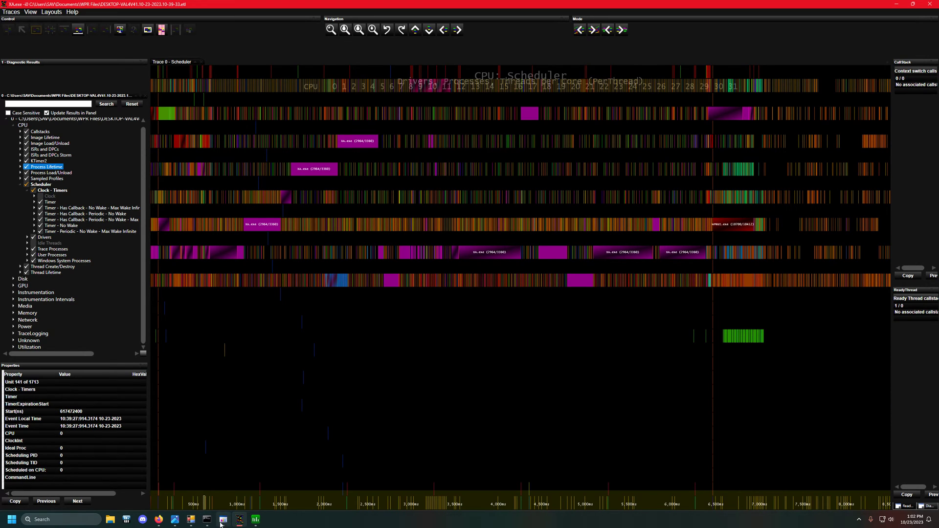
# - Reopen the browser on the Windows ADK download page, scroll through it, then return to XA
pyautogui.click(158, 519)
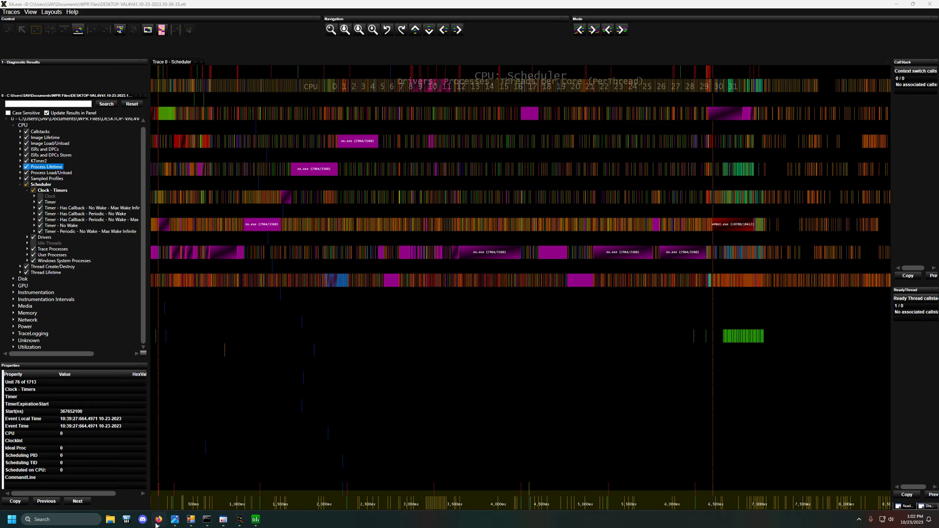
pyautogui.click(122, 42)
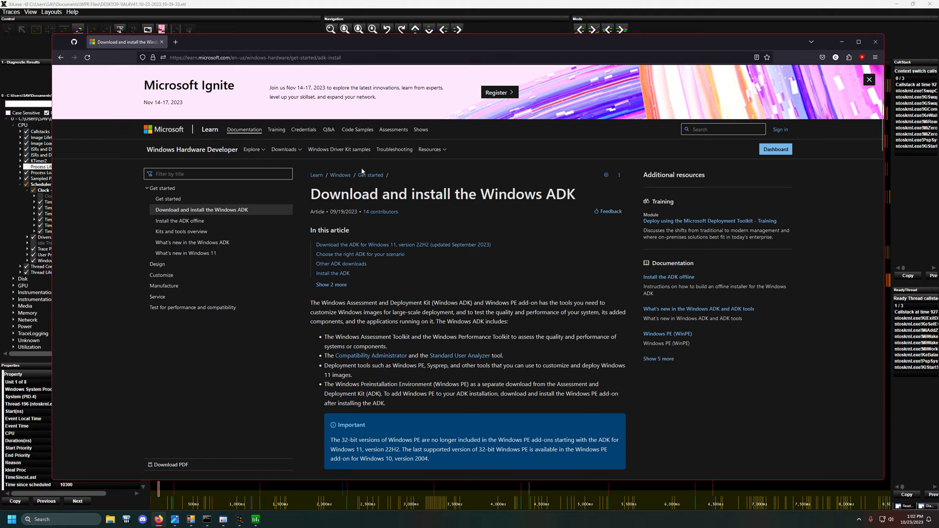
pyautogui.scroll(-2, 370, 279)
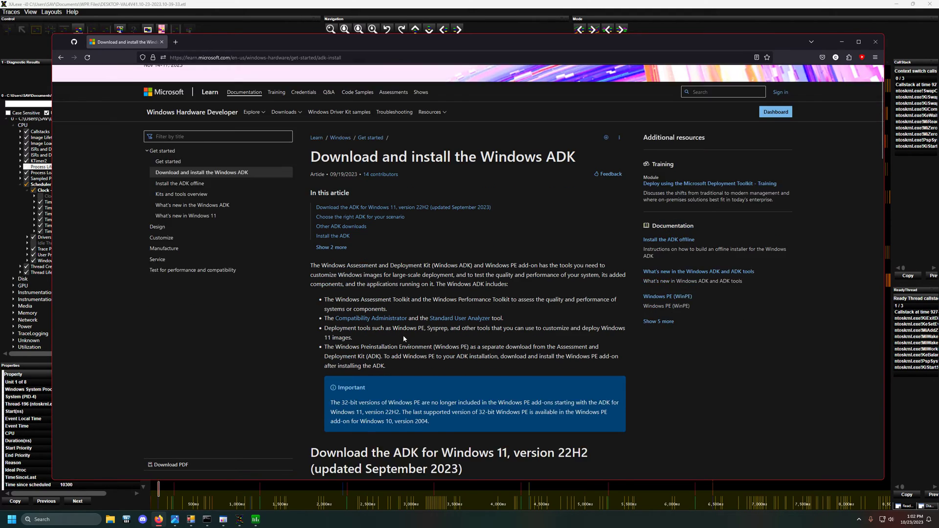
pyautogui.scroll(-2, 393, 278)
pyautogui.scroll(5, 394, 279)
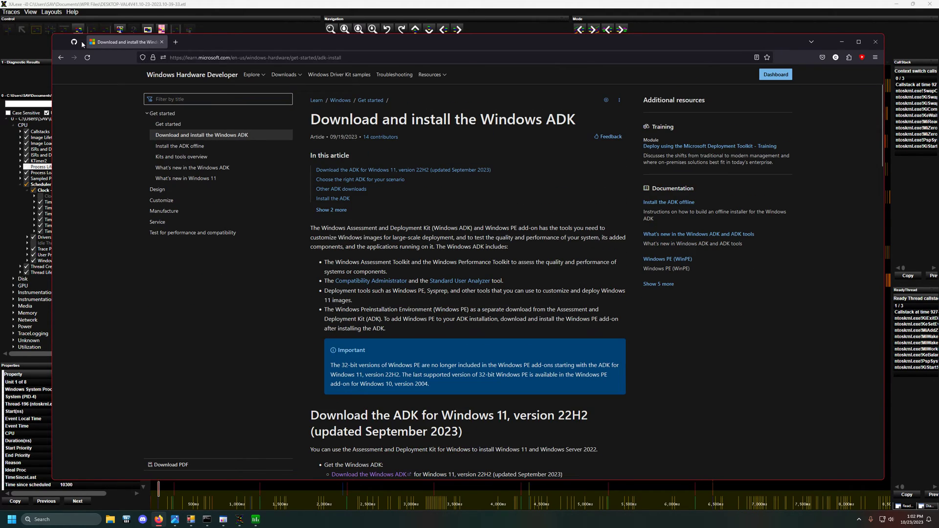
pyautogui.click(47, 4)
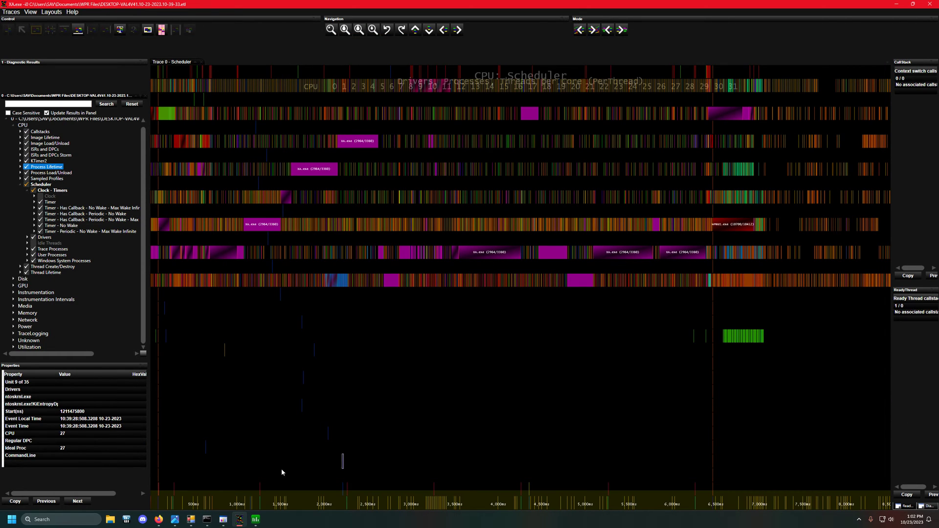
# - Bring the Windows Performance Recorder dialog in front of the XA trace, with recording not started
pyautogui.click(223, 520)
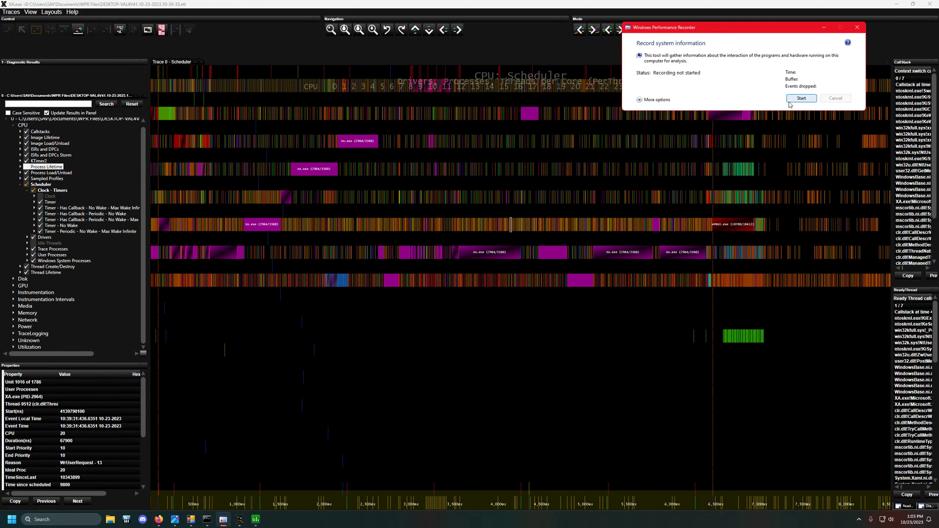
pyautogui.click(64, 12)
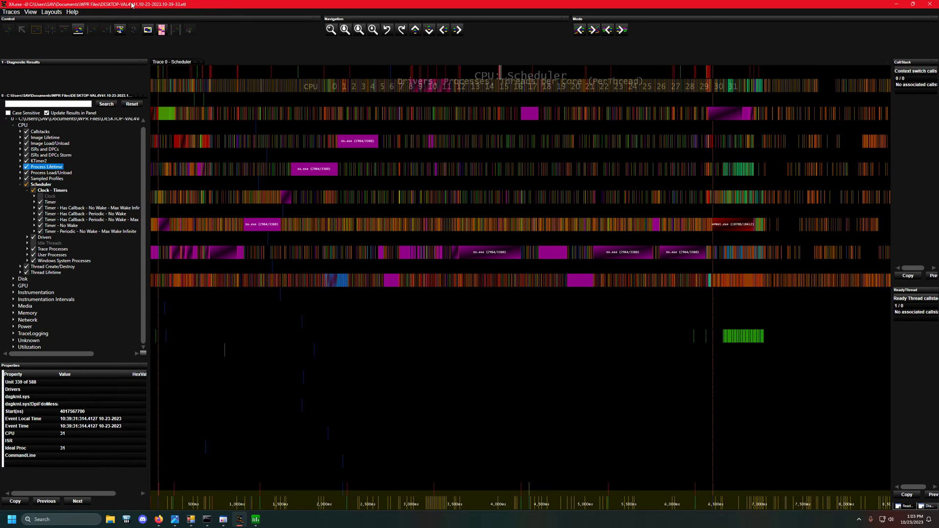
pyautogui.click(223, 519)
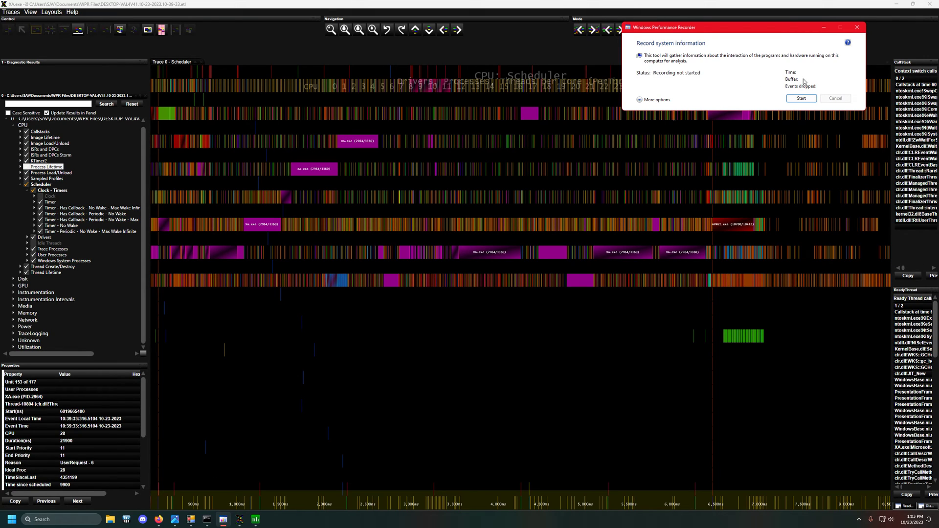
# - Widen the Command Prompt console to show the XA -i command and enter SETSYMBOLPATH.CMD
pyautogui.click(206, 519)
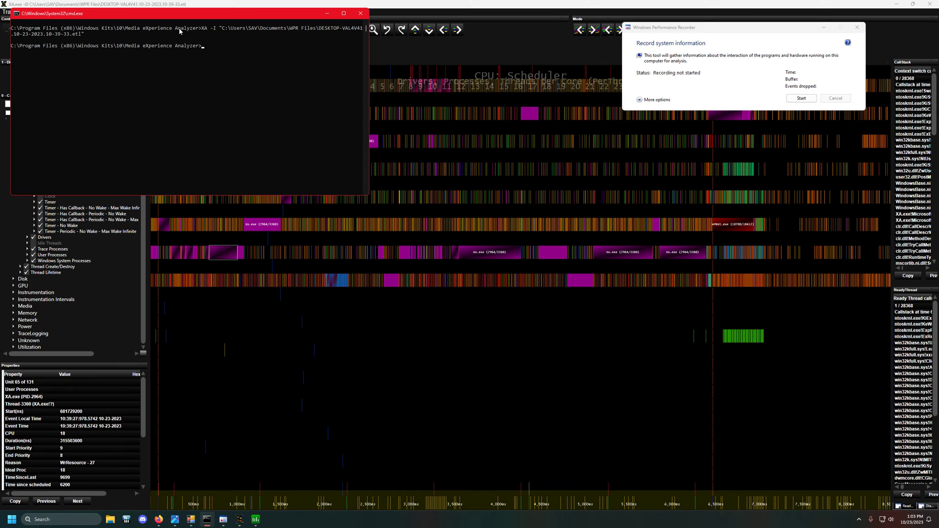
pyautogui.click(204, 46)
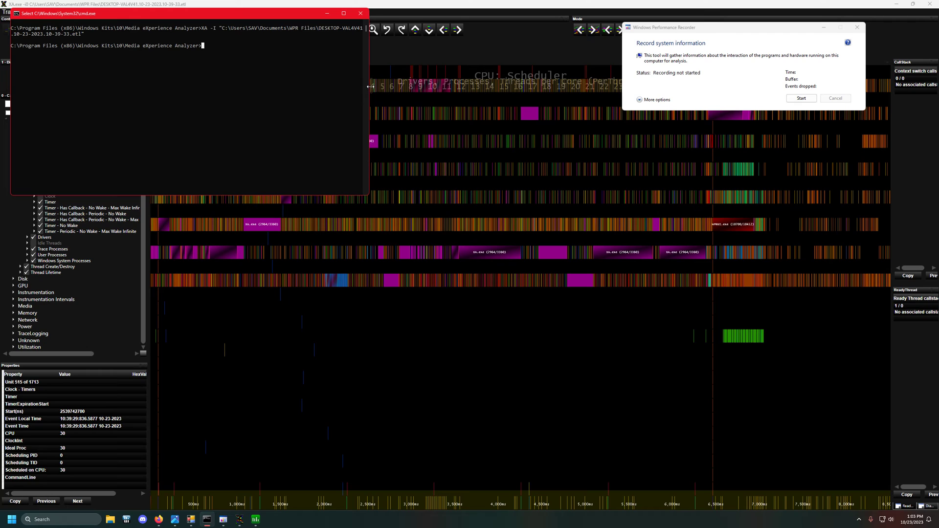
pyautogui.moveTo(370, 87); pyautogui.dragTo(594, 87)
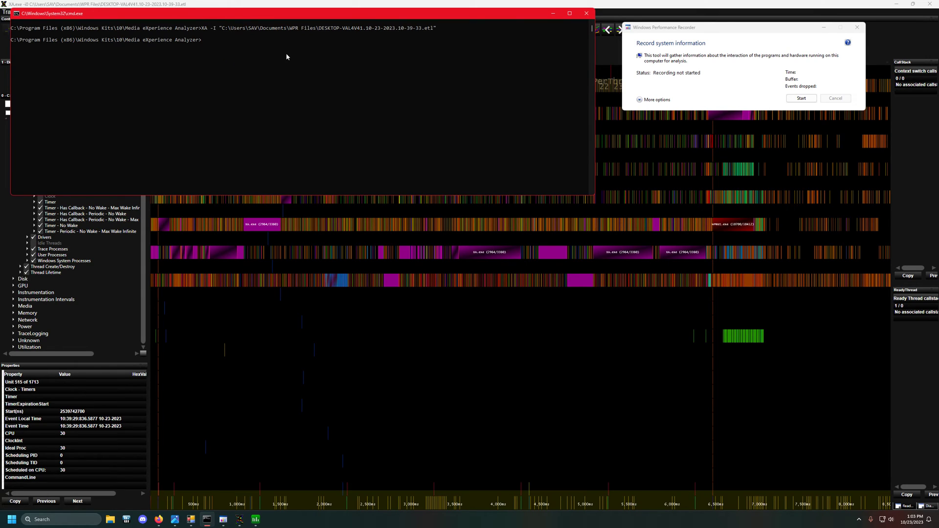
pyautogui.write('SYMBOLPATH.CMD')
# - Clear the recorder dialog and other windows off the trace, then inspect a driver DPC event
pyautogui.click(555, 16)
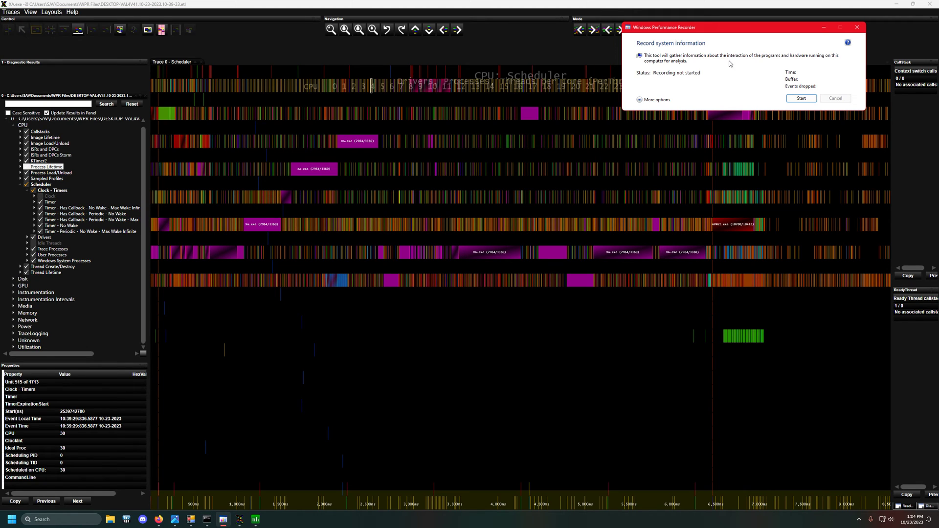
pyautogui.click(824, 28)
pyautogui.click(199, 176)
pyautogui.click(199, 179)
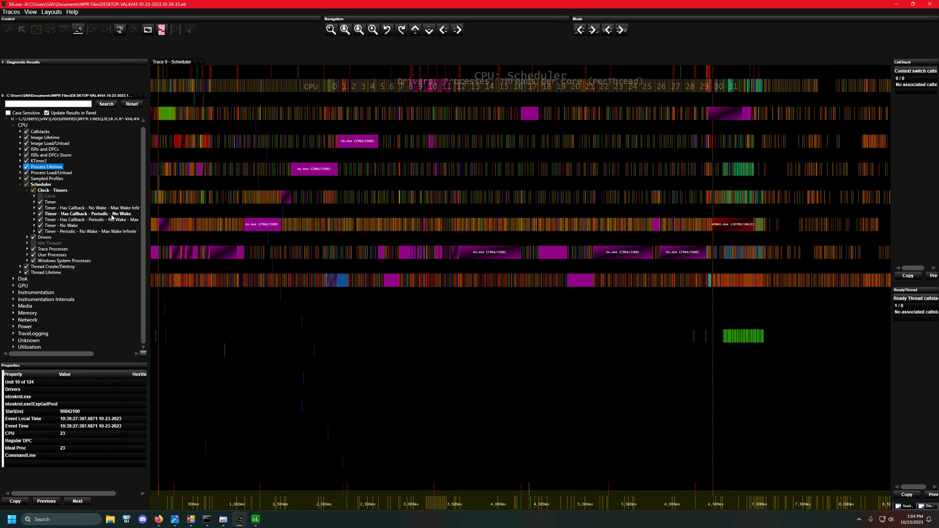
# - Expand Windows System Processes, select csrss.exe (PID-1000), and inspect an XA.exe event
pyautogui.click(27, 260)
pyautogui.scroll(-4, 30, 259)
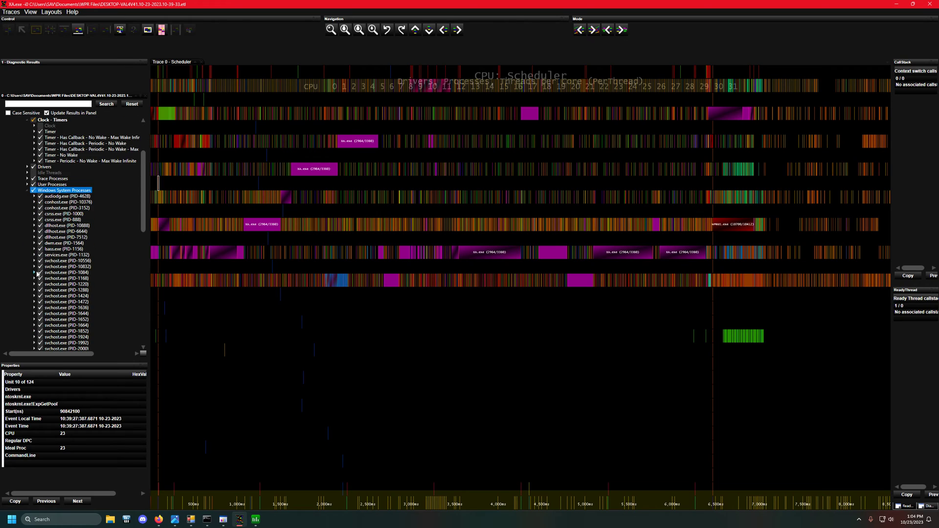
pyautogui.click(40, 216)
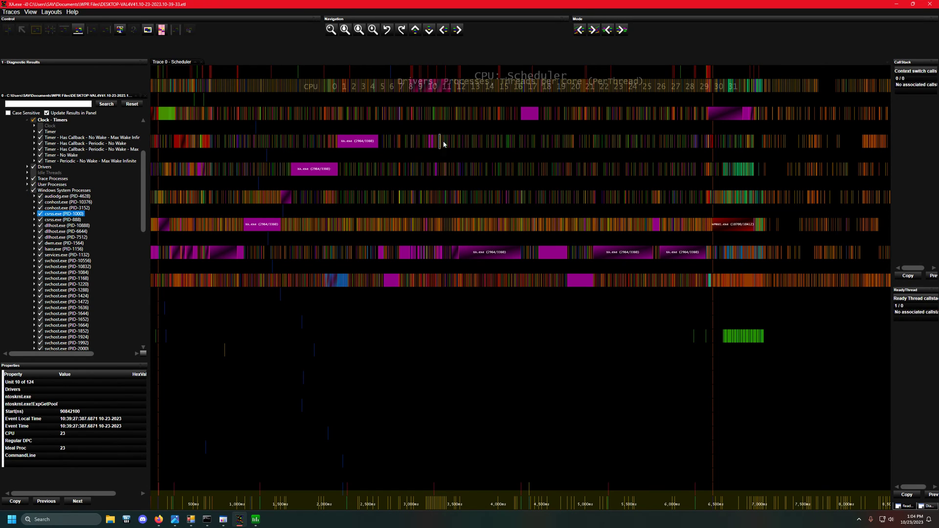
pyautogui.click(166, 168)
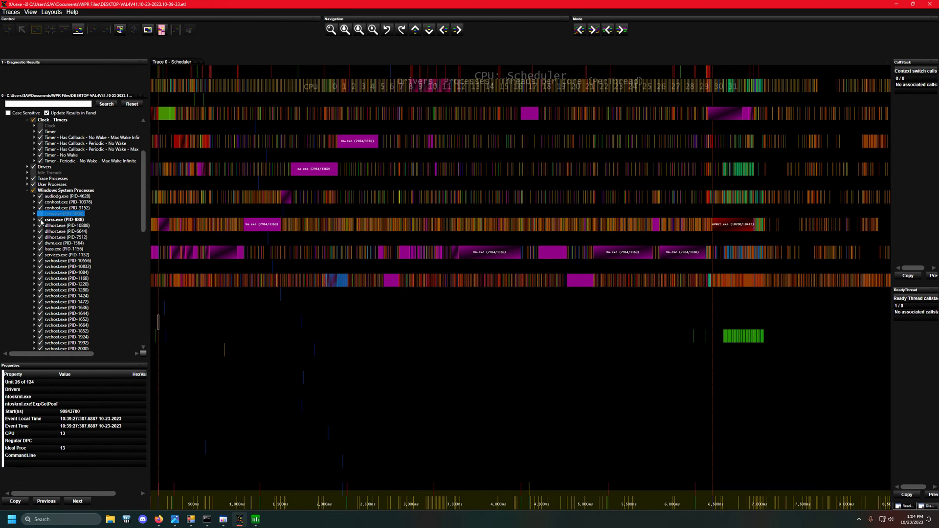
# - Move from csrss.exe (PID-888) down the process list to select System (PID-4)
pyautogui.press('Down')
pyautogui.scroll(-2, 46, 237)
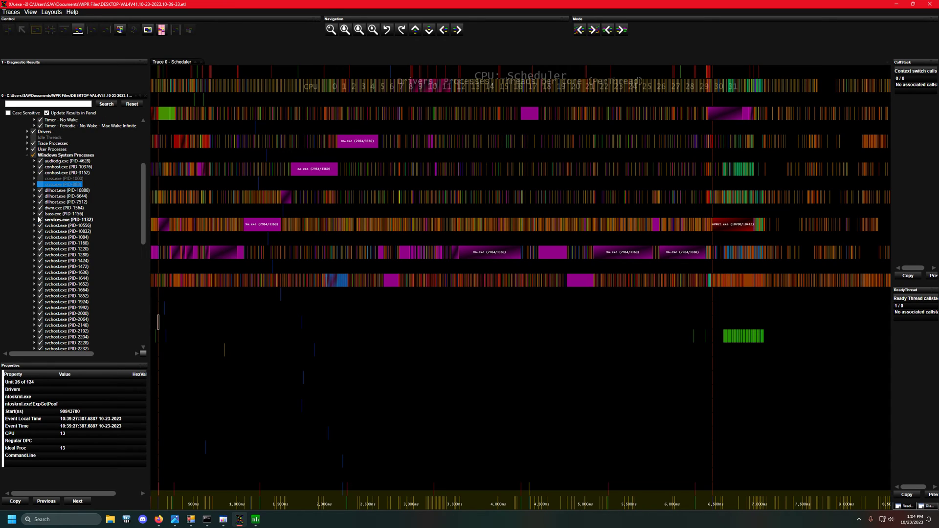
pyautogui.scroll(-3, 44, 215)
pyautogui.scroll(-12, 44, 216)
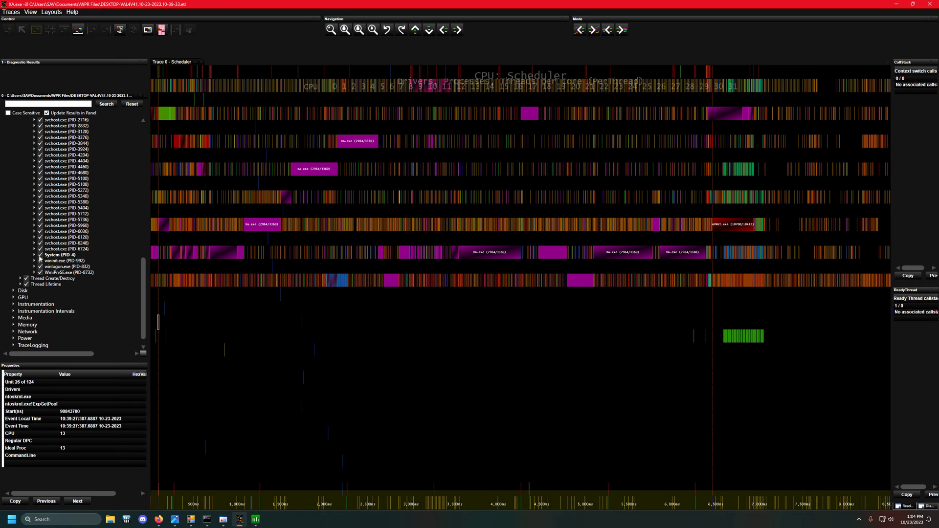
pyautogui.click(40, 256)
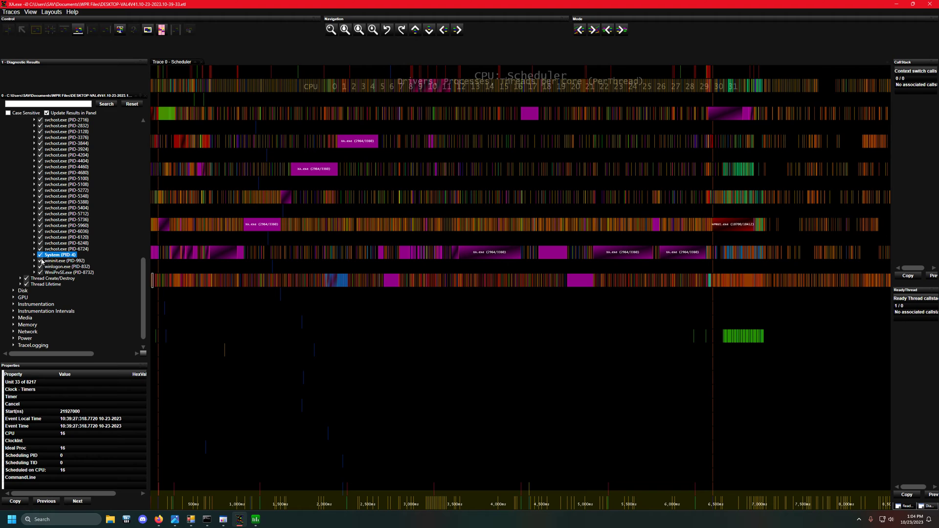
# - Hide and then re-show System, wininit.exe, winlogon.exe and WmiPrvSE.exe in the trace
pyautogui.click(42, 259)
pyautogui.click(41, 255)
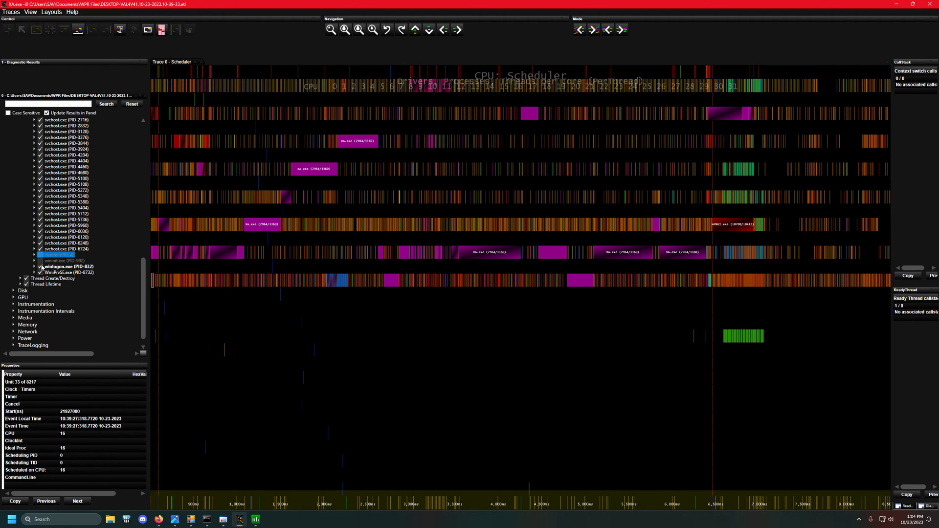
pyautogui.click(41, 267)
pyautogui.click(41, 272)
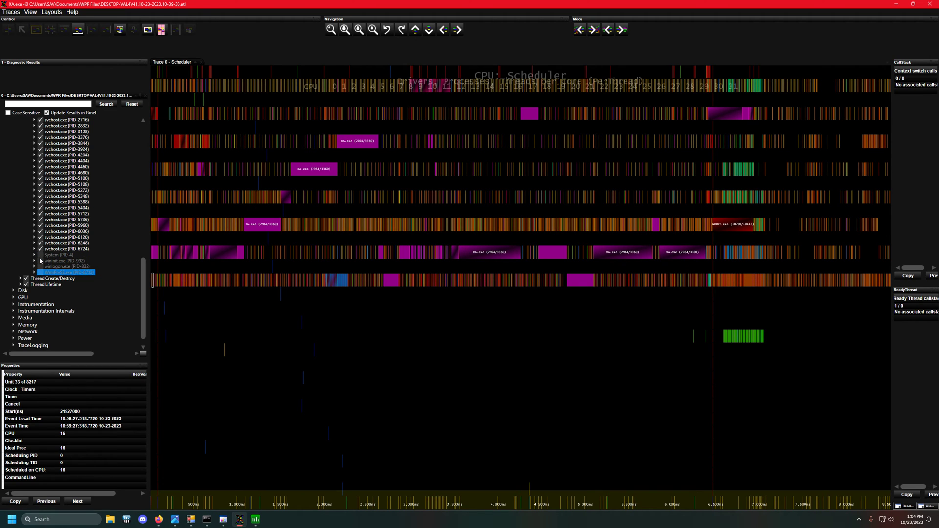
pyautogui.click(41, 260)
pyautogui.click(42, 255)
pyautogui.click(41, 267)
pyautogui.click(42, 273)
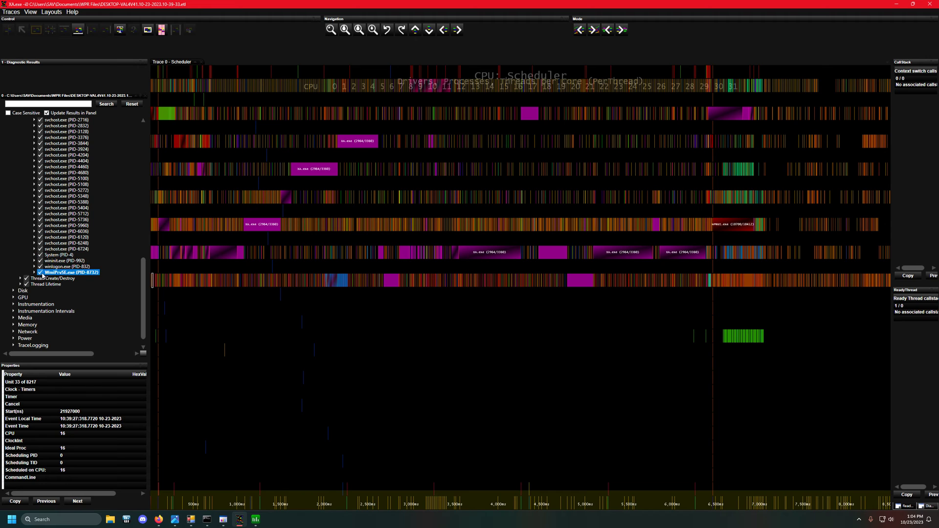
# - Inspect the ntoskrnl.exe KiEntropyDpc Regular DPC event on CPU 13 in the timeline
pyautogui.scroll(6, 44, 276)
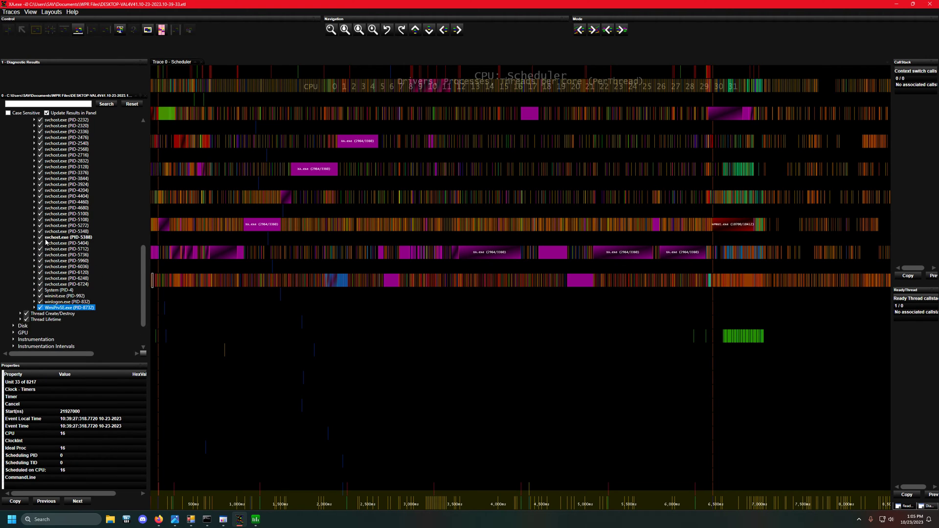
pyautogui.scroll(3, 308, 293)
pyautogui.click(343, 280)
pyautogui.click(336, 321)
pyautogui.scroll(-3, 340, 324)
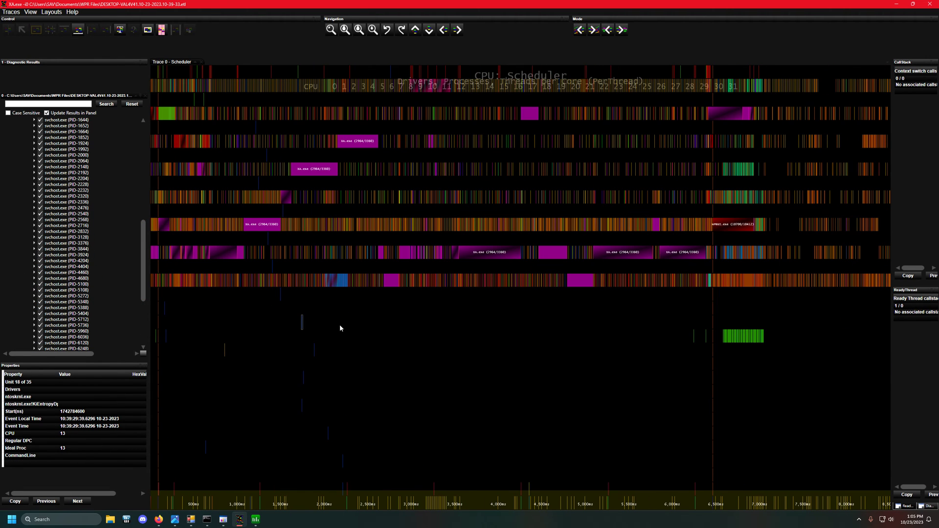
# - Send ReservedCpuSets behind XA and inspect the ntoskrnl.exe ExpGetPool Regular DPC on CPU 11
pyautogui.click(191, 519)
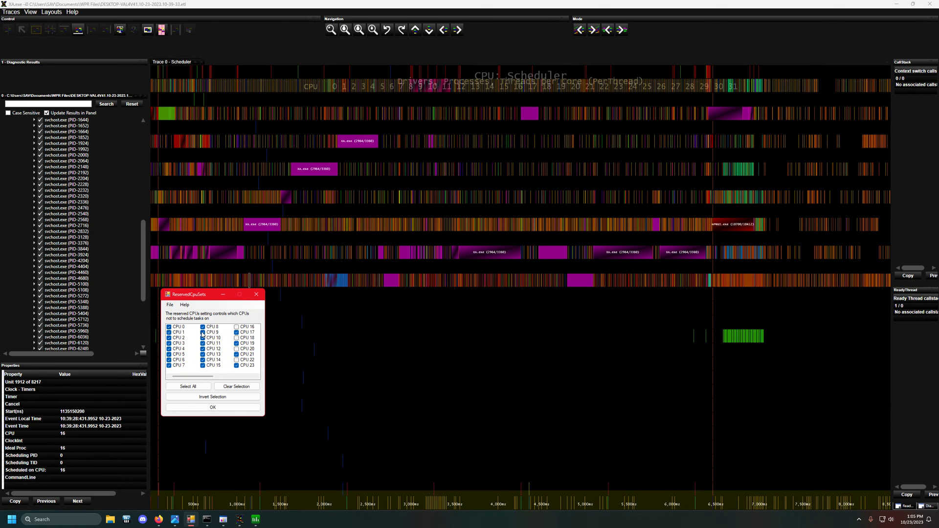
pyautogui.scroll(15, 80, 231)
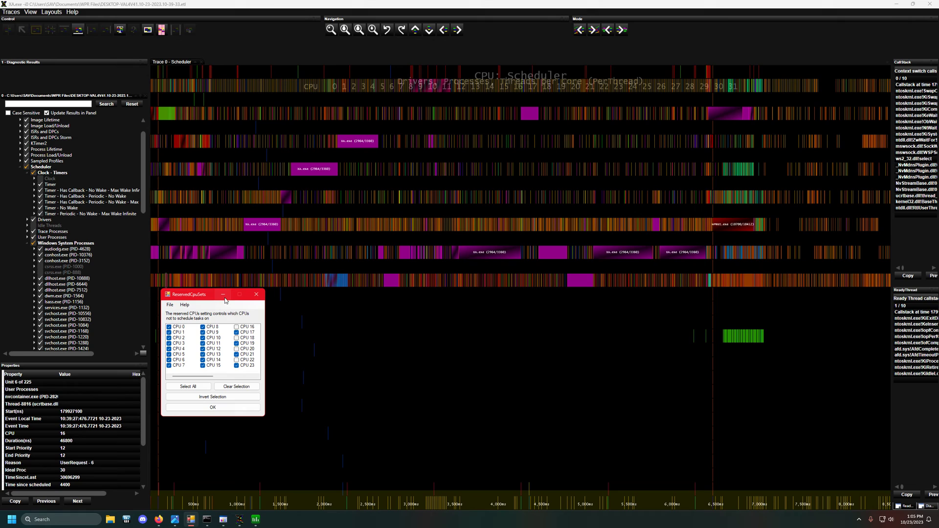
pyautogui.click(184, 456)
pyautogui.click(294, 296)
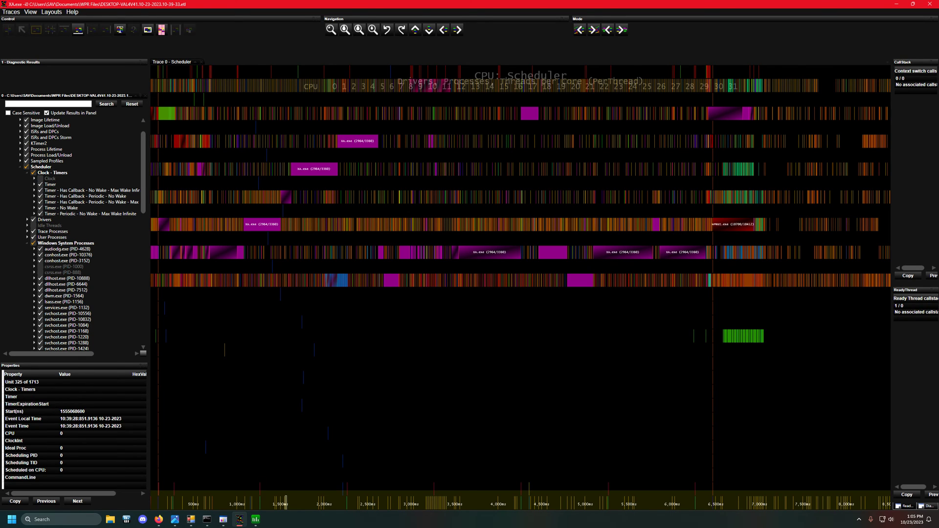
# - Uncheck Timer and the No Wake - Max Wake Infinite and Periodic - No Wake callback timers
pyautogui.click(41, 185)
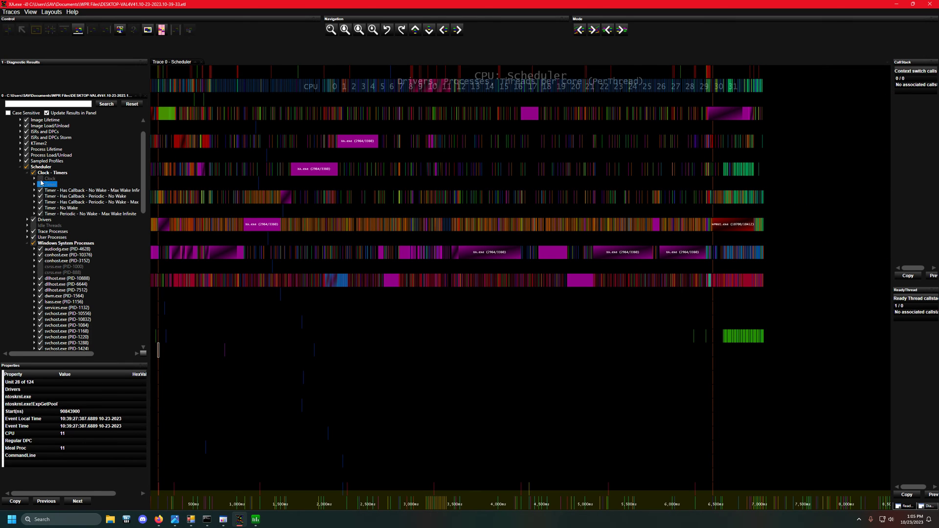
pyautogui.click(35, 191)
pyautogui.click(34, 196)
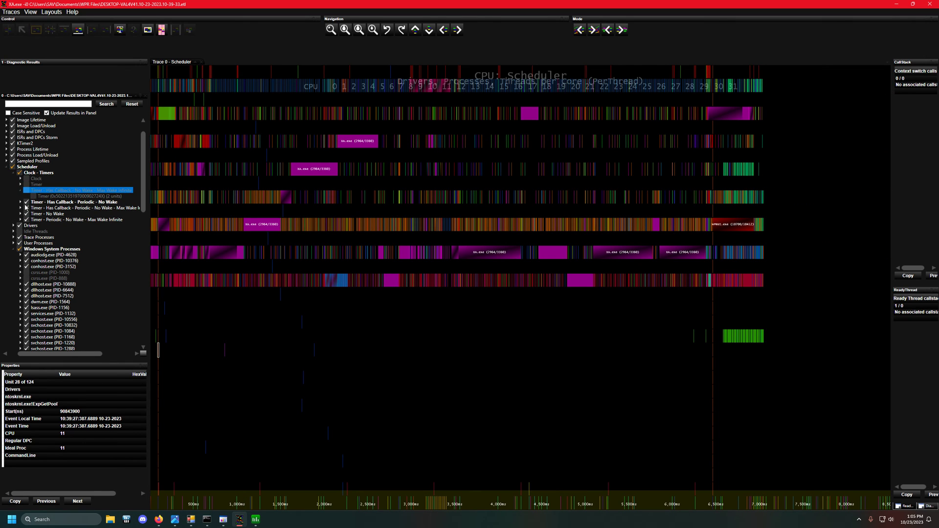
pyautogui.click(27, 203)
pyautogui.click(26, 210)
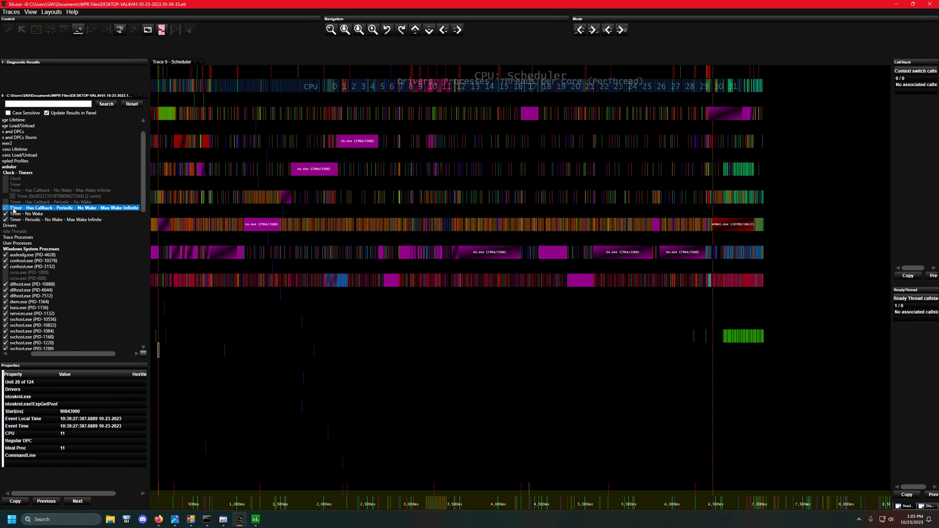
pyautogui.moveTo(75, 352); pyautogui.dragTo(49, 352)
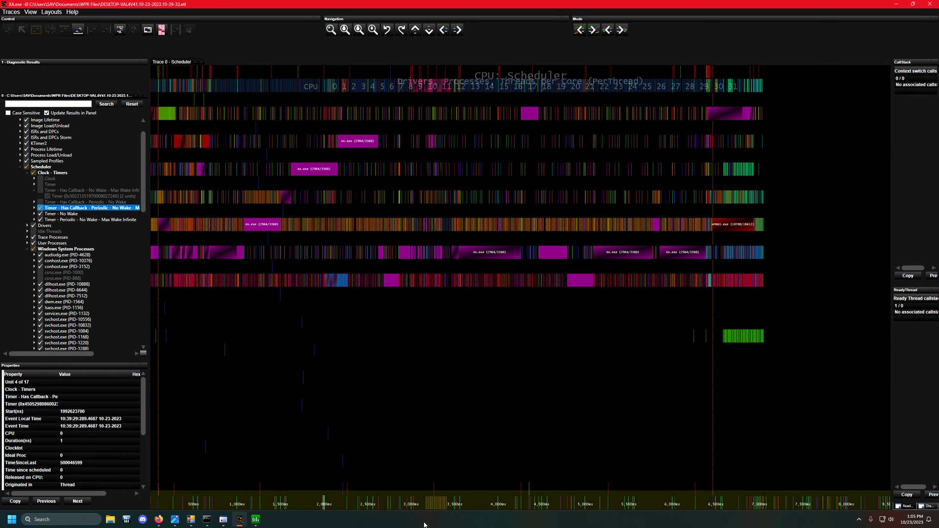
pyautogui.click(269, 491)
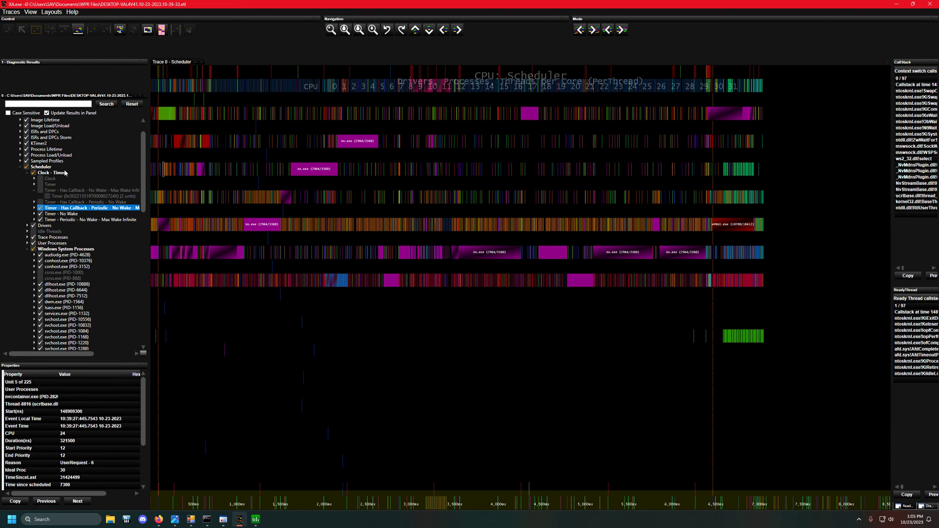
# - Uncheck the periodic Max Wake Infinite callback timers and Timer - Periodic - No Wake - Max Wake Infinite
pyautogui.click(61, 214)
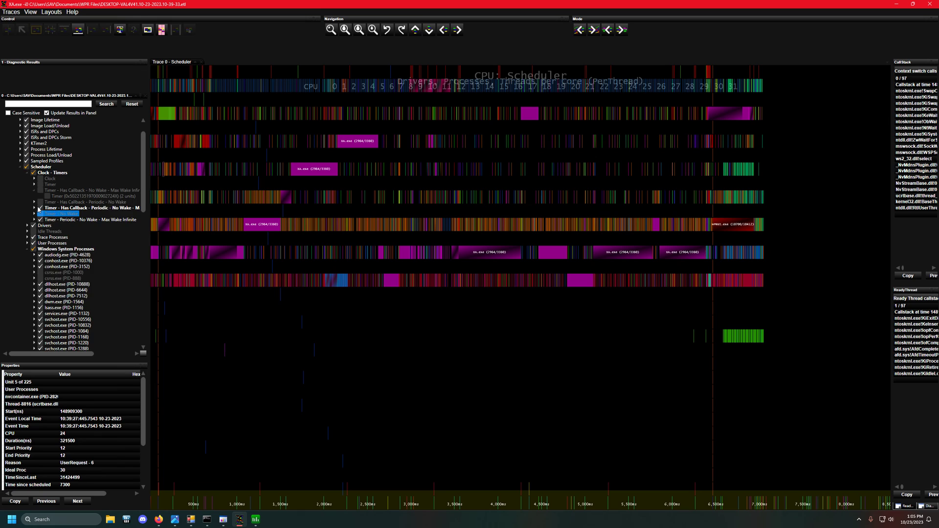
pyautogui.click(39, 210)
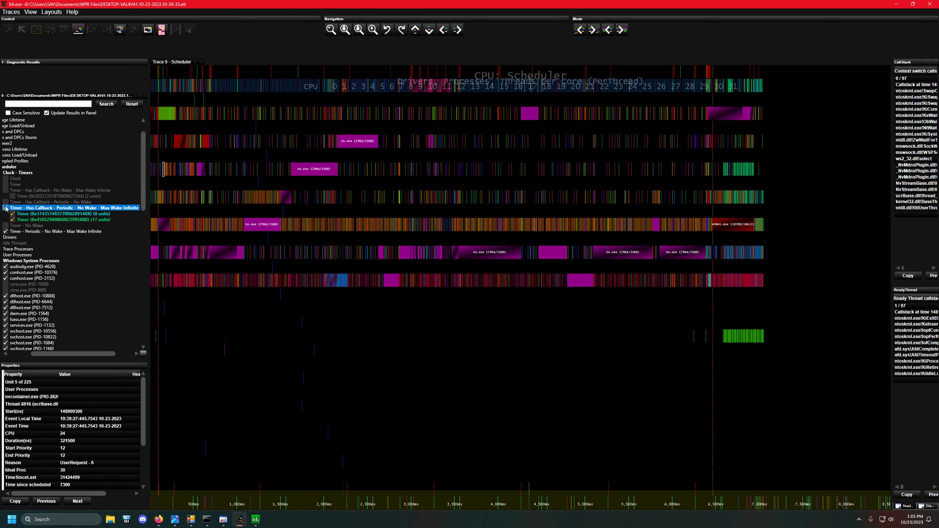
pyautogui.click(6, 209)
pyautogui.click(6, 232)
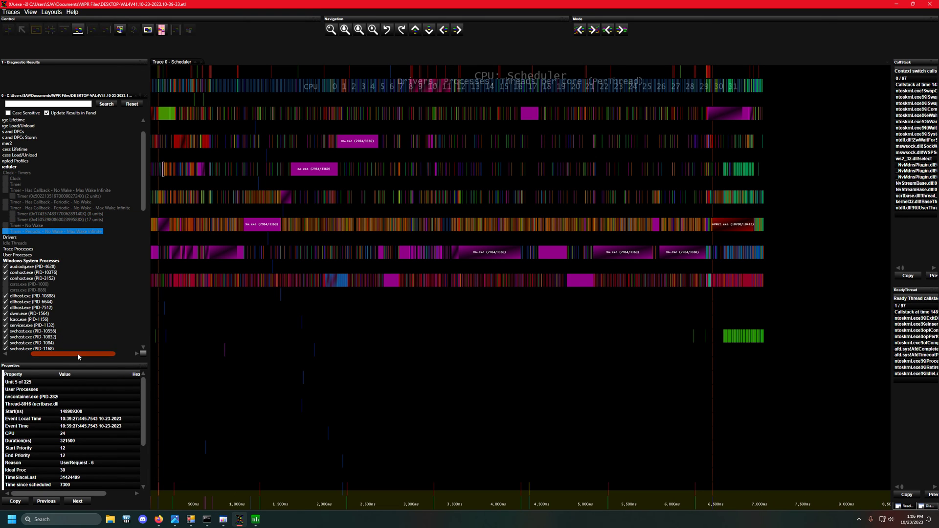
pyautogui.moveTo(74, 353); pyautogui.dragTo(52, 354)
pyautogui.click(413, 403)
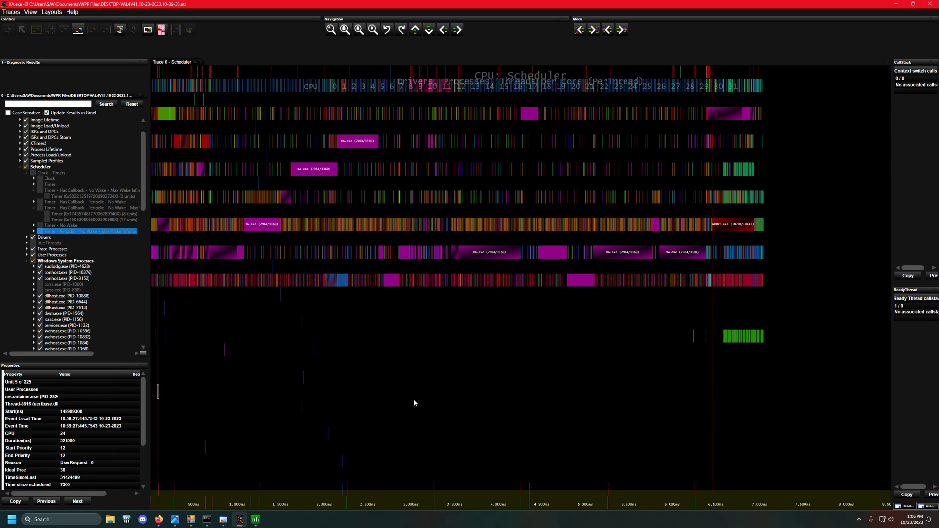
# - Expand Drivers, review ntoskrnl.exe's DPC routines, then collapse ntoskrnl.exe
pyautogui.click(27, 237)
pyautogui.click(33, 273)
pyautogui.scroll(-3, 43, 278)
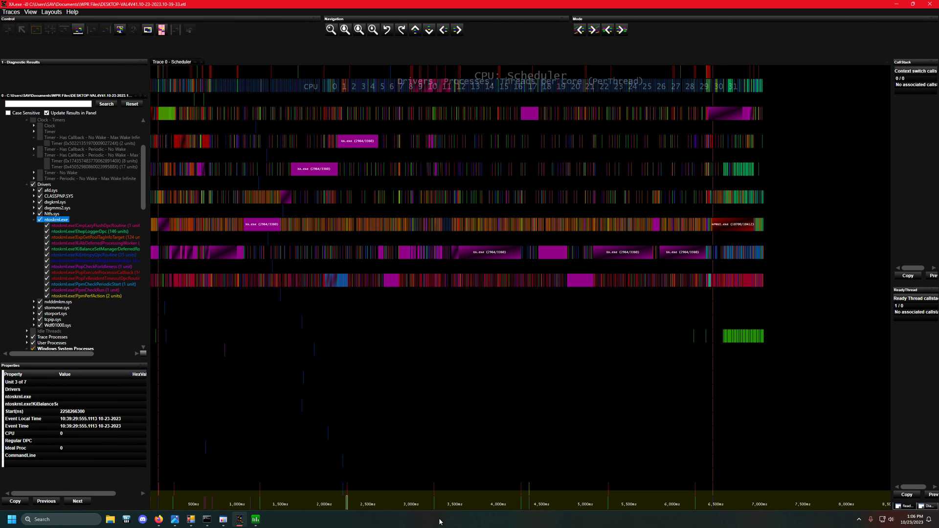
pyautogui.click(34, 220)
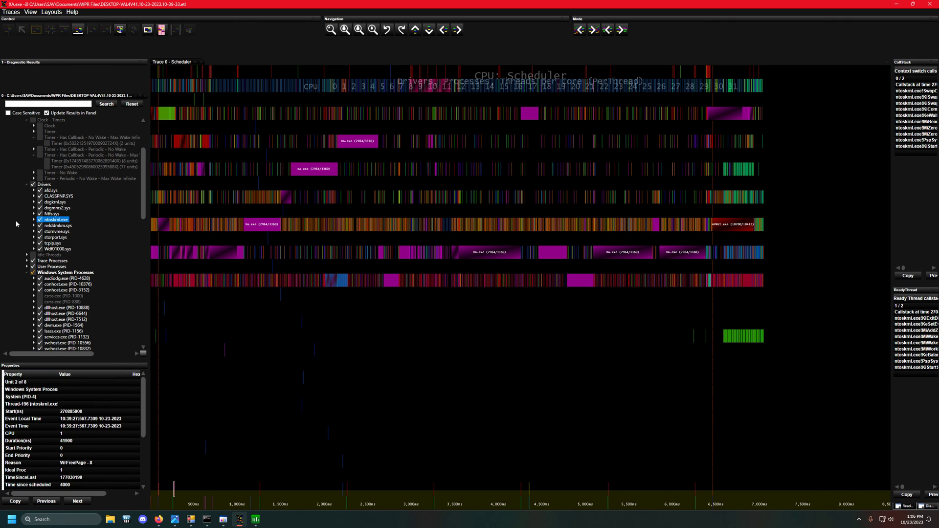
# - Re-check Timer and Timer - Has Callback - No Wake - Max Wake Infinite under Clock - Timers
pyautogui.scroll(4, 48, 230)
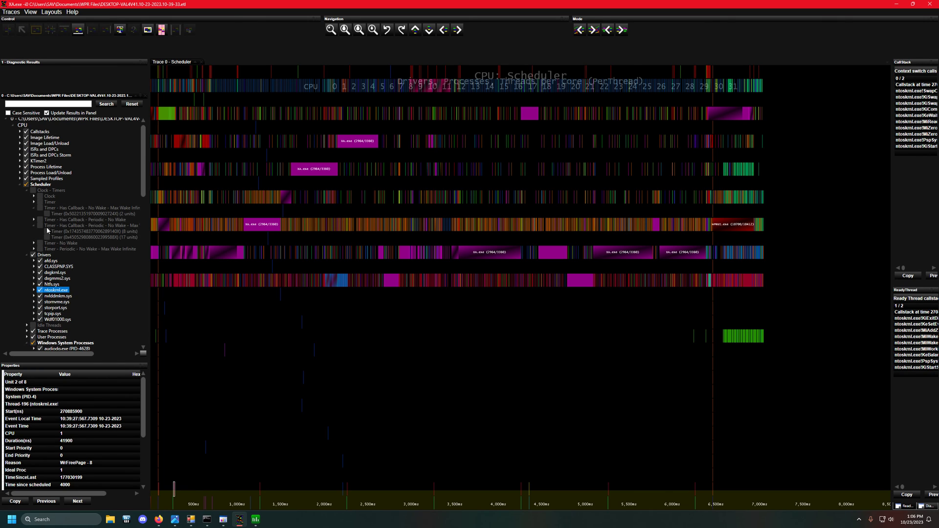
pyautogui.click(40, 202)
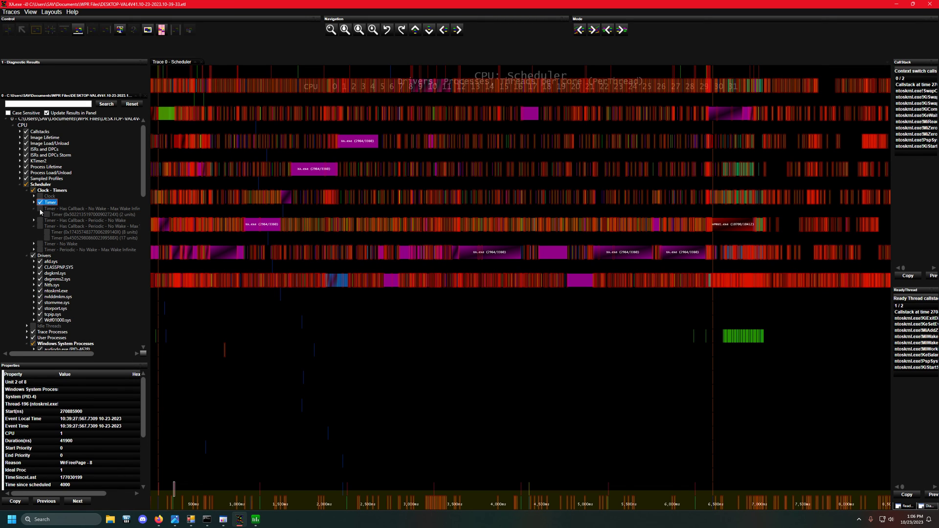
pyautogui.click(41, 209)
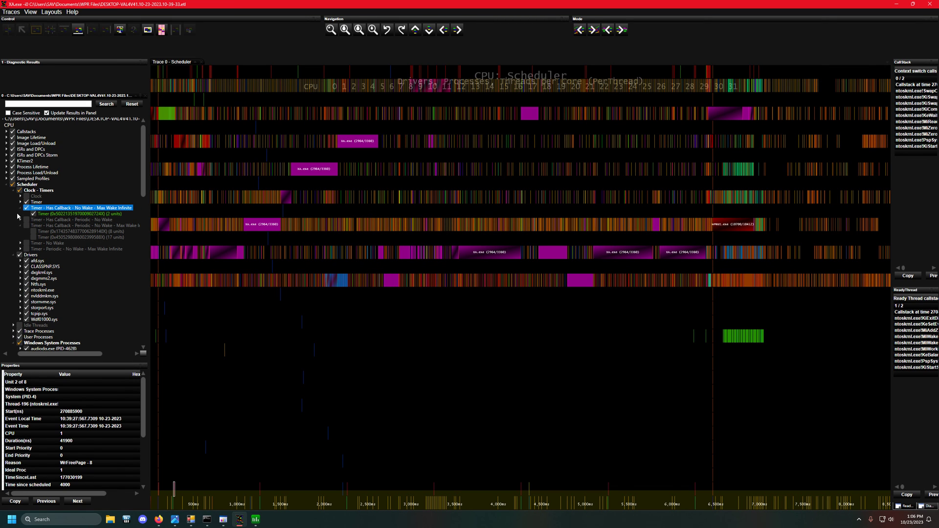